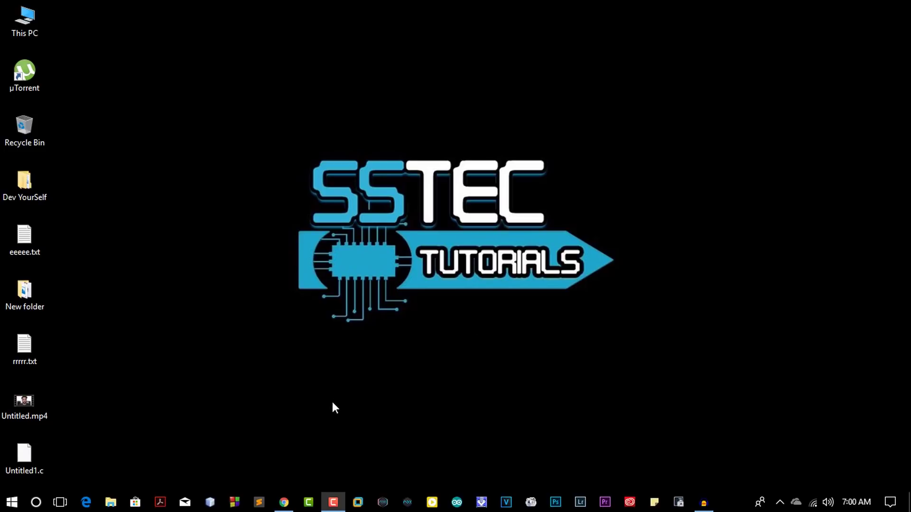
- Restore the Chrome window showing the Google homepage from the taskbar
{"action": "left_click", "coordinate": [283, 503]}
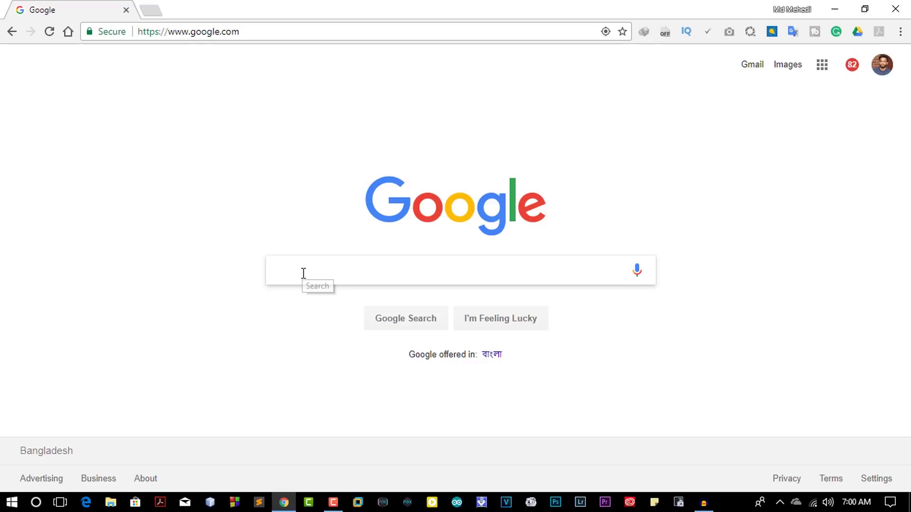
{"action": "type", "text": "ple"}
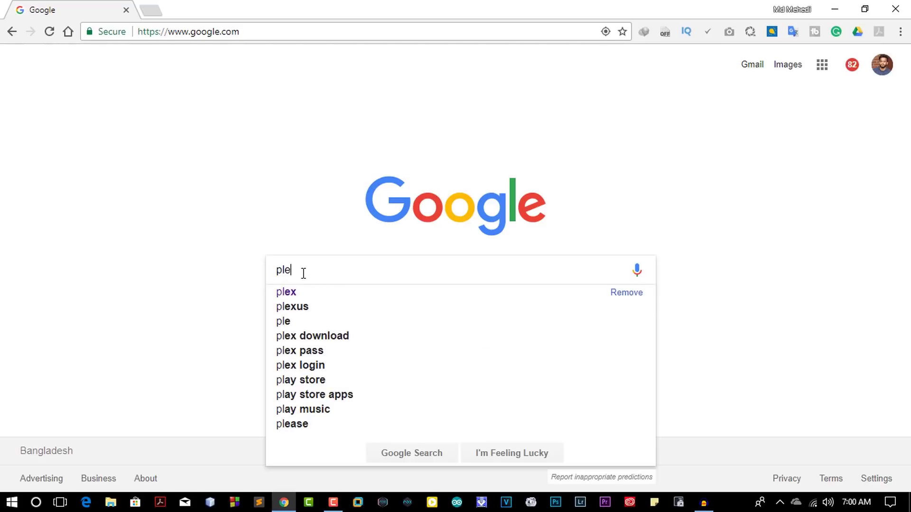
{"action": "type", "text": "x"}
- Search Google for plex, go to the official Plex site and start account creation
{"action": "key", "text": "Return"}
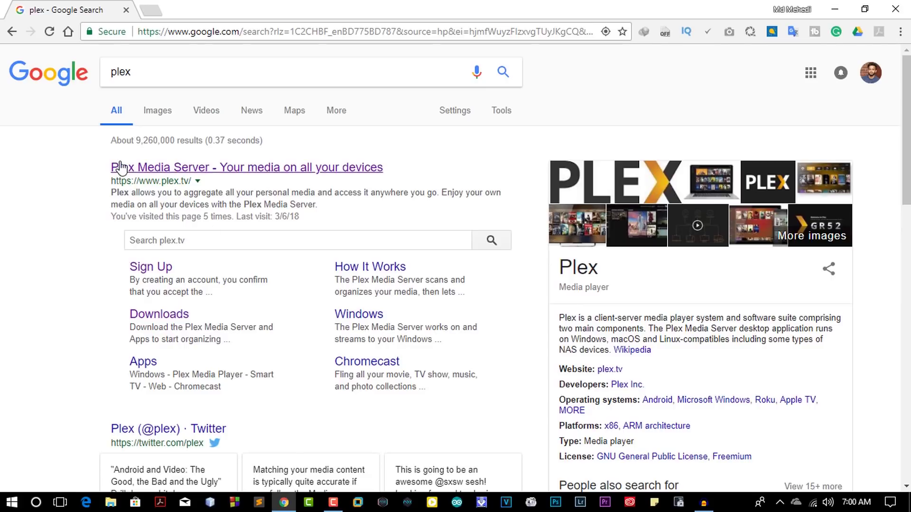
{"action": "left_click", "coordinate": [234, 171]}
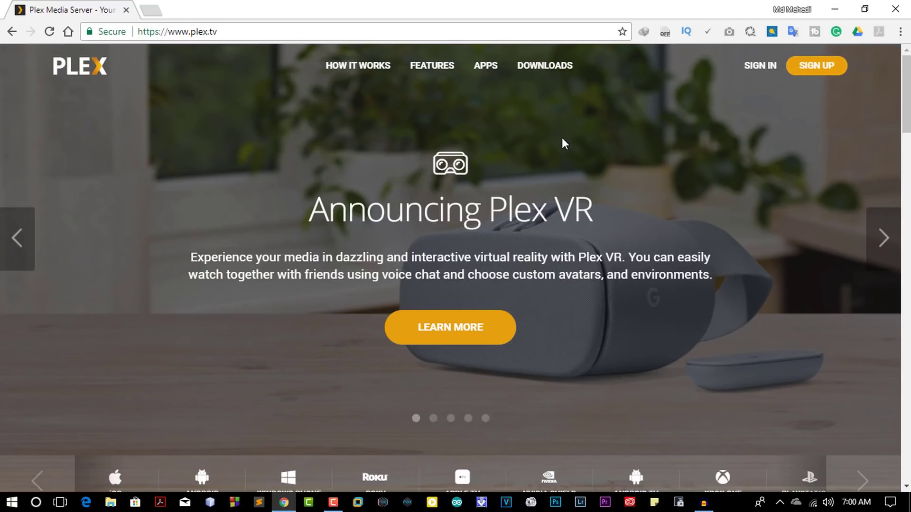
{"action": "left_click", "coordinate": [818, 72]}
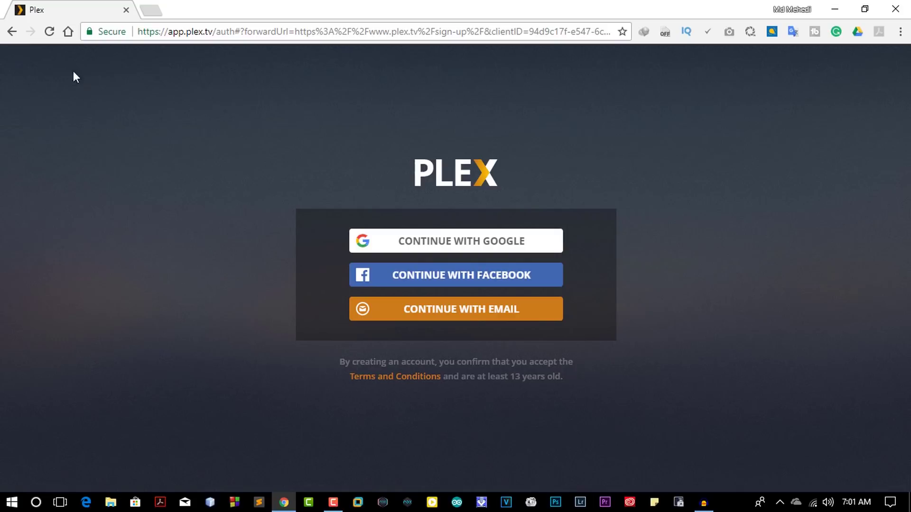
- Return to the Plex homepage and sign in with a Google account
{"action": "left_click", "coordinate": [12, 35]}
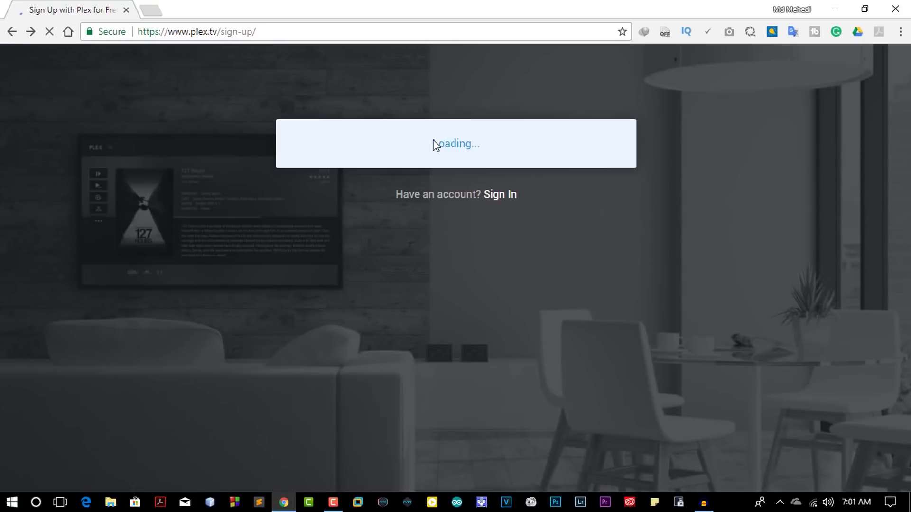
{"action": "left_click", "coordinate": [12, 36]}
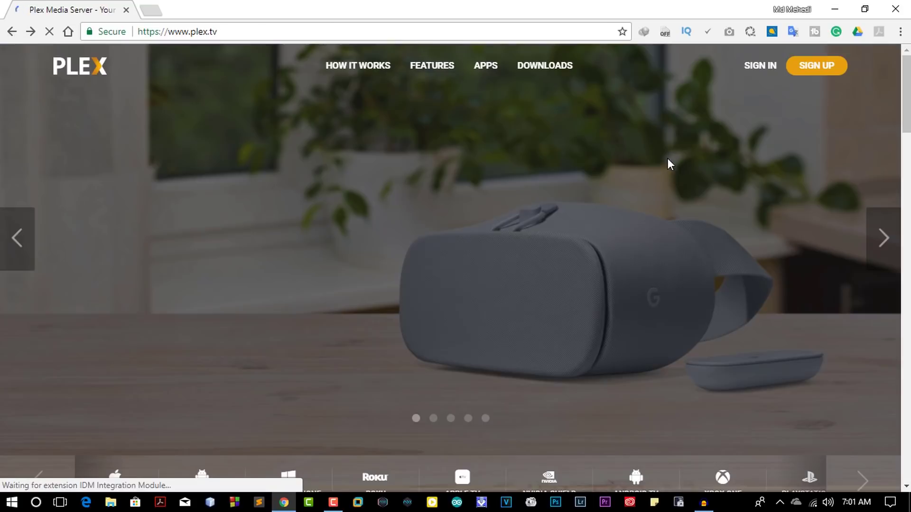
{"action": "left_click", "coordinate": [767, 69]}
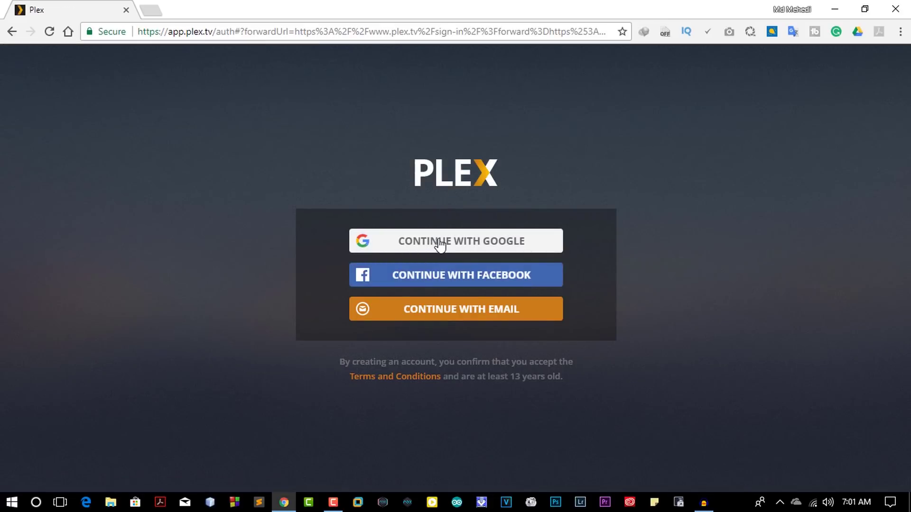
{"action": "left_click", "coordinate": [444, 244]}
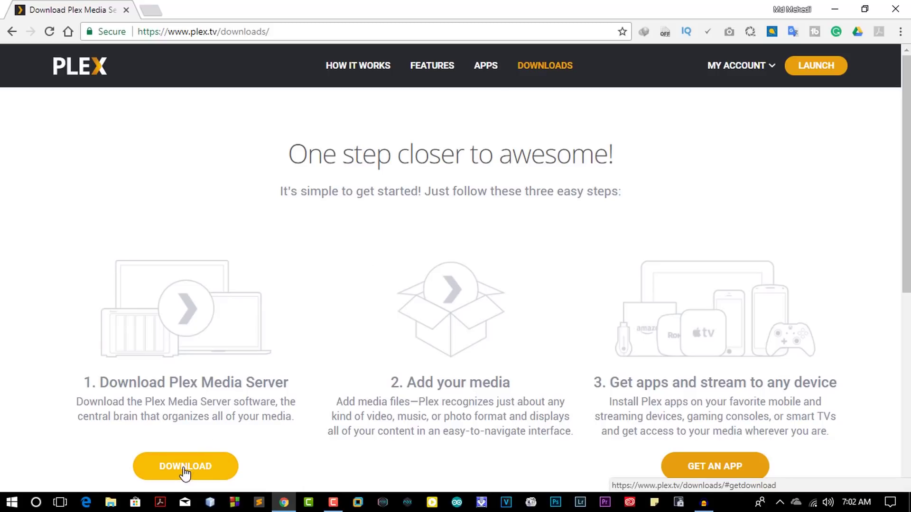
- Download the Plex Media Server installer for Windows via the IDM Start Download dialog
{"action": "left_click", "coordinate": [203, 473]}
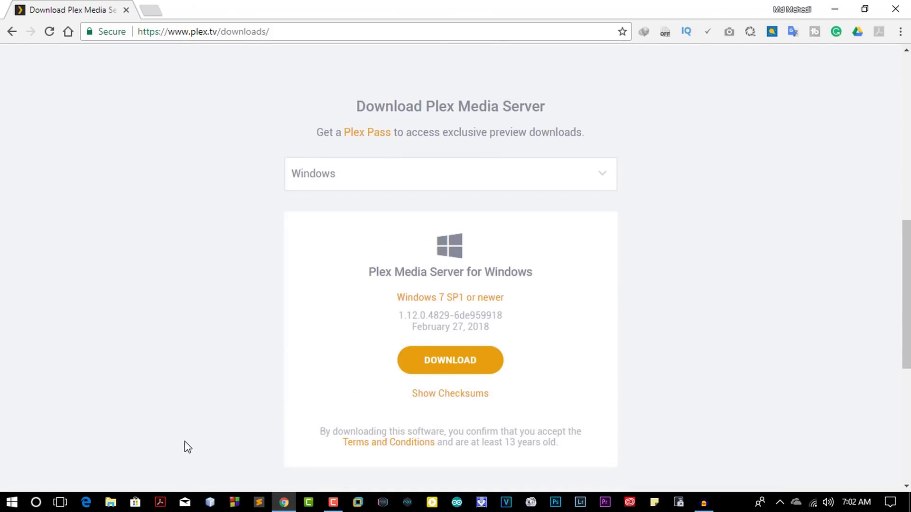
{"action": "left_click", "coordinate": [600, 178]}
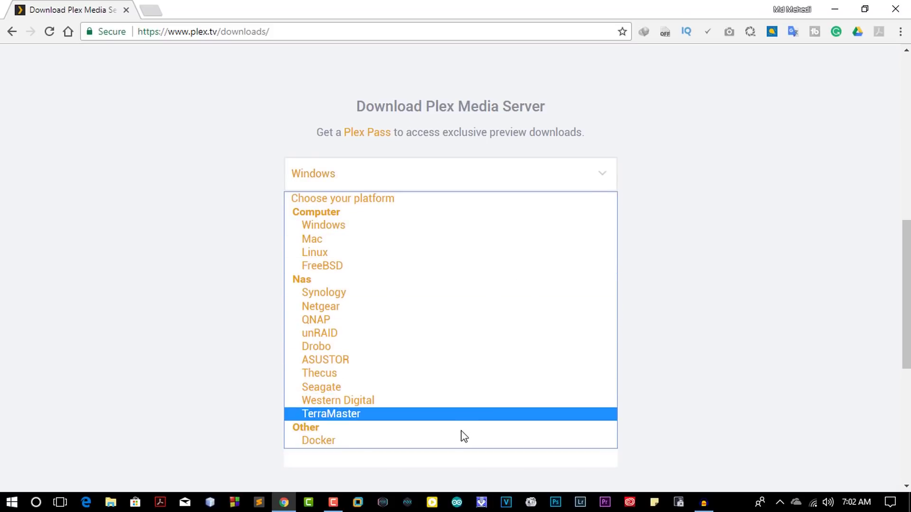
{"action": "left_click", "coordinate": [355, 223]}
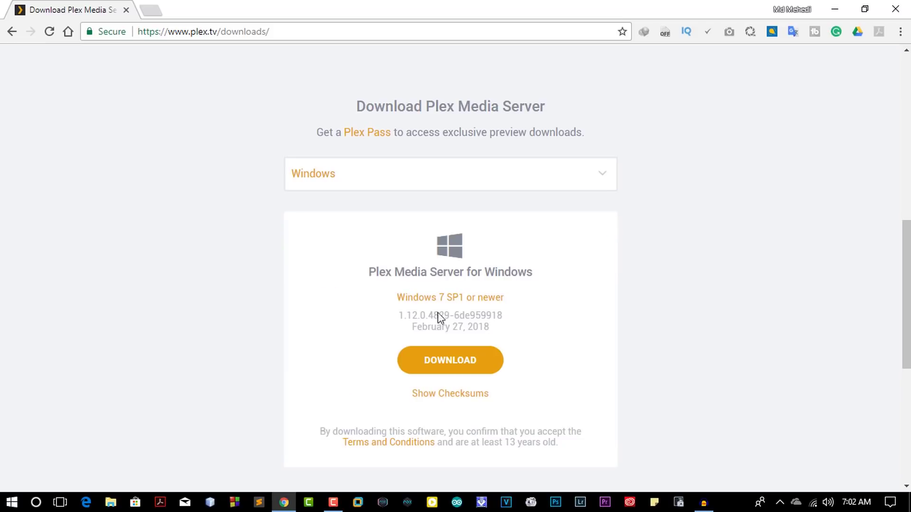
{"action": "left_click", "coordinate": [449, 361]}
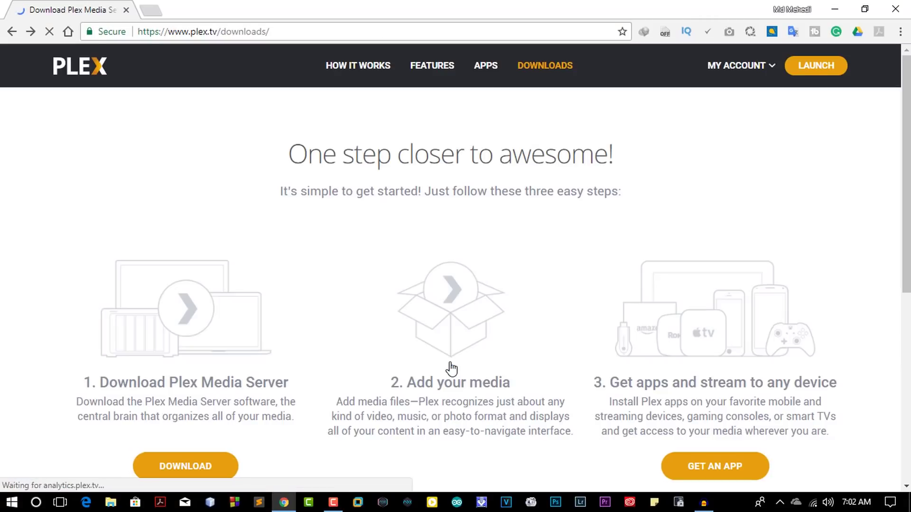
{"action": "scroll", "coordinate": [449, 368], "scroll_direction": "down", "scroll_amount": 5}
{"action": "left_click", "coordinate": [466, 318]}
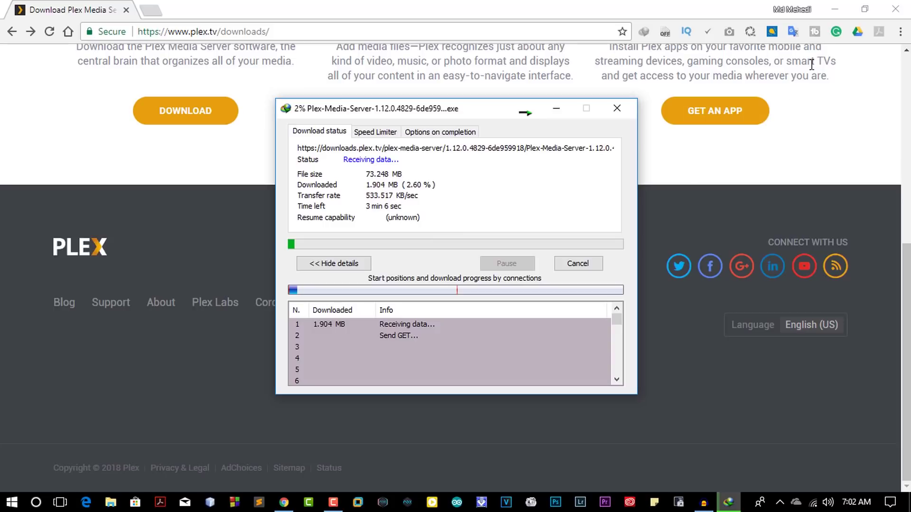
- Move the finished installer from IDM's Download complete dialog onto the desktop
{"action": "left_click", "coordinate": [838, 12]}
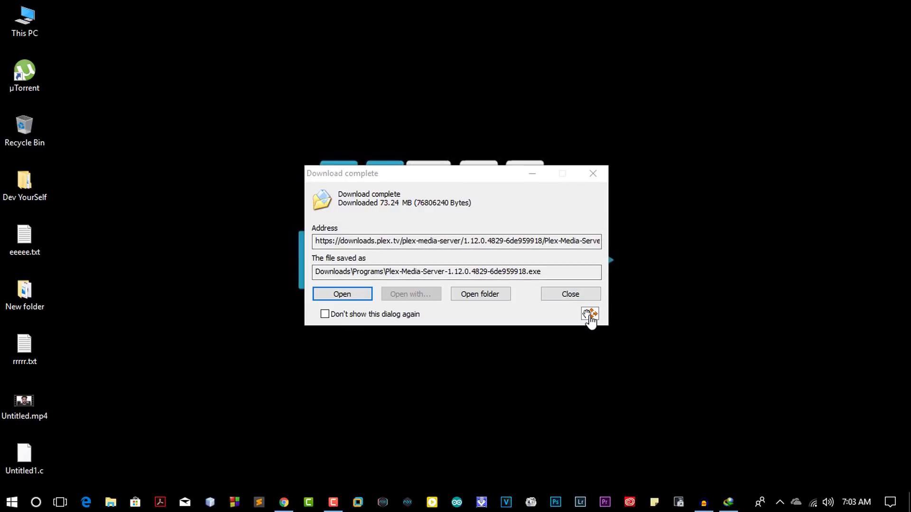
{"action": "left_click_drag", "start_coordinate": [590, 314], "coordinate": [696, 345]}
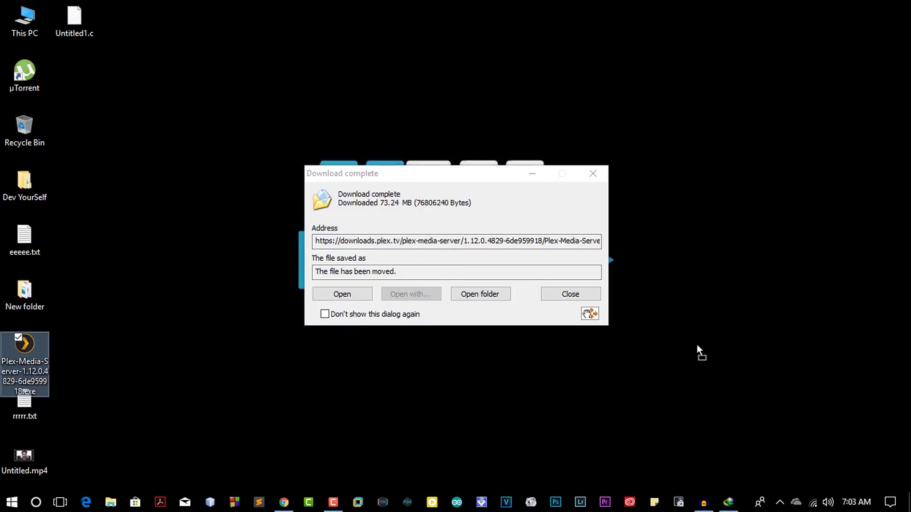
{"action": "left_click", "coordinate": [597, 175]}
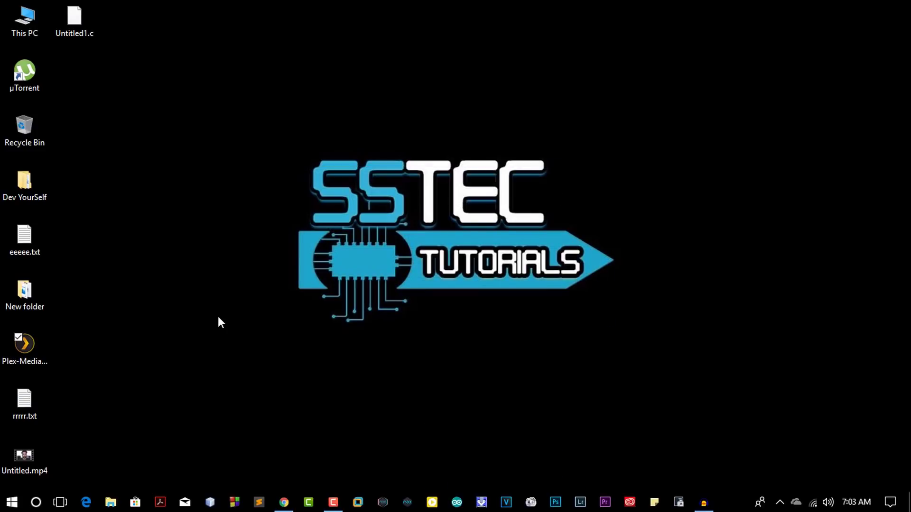
- Run the Plex Media Server installer from the desktop, install it and launch it
{"action": "left_click", "coordinate": [21, 348]}
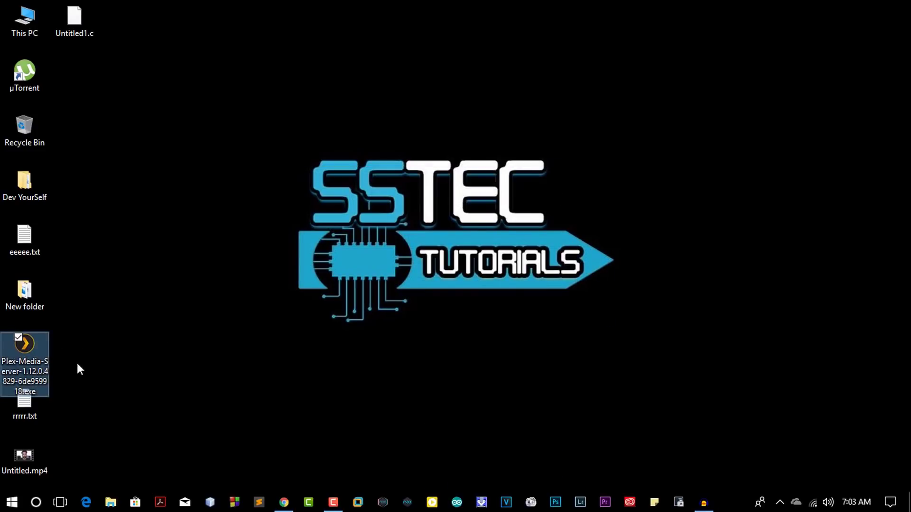
{"action": "double_click", "coordinate": [21, 355]}
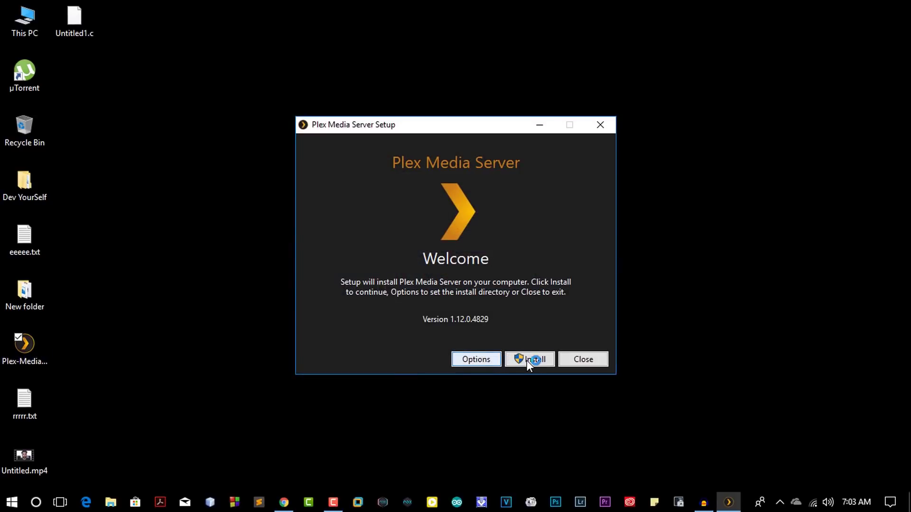
{"action": "left_click", "coordinate": [529, 361]}
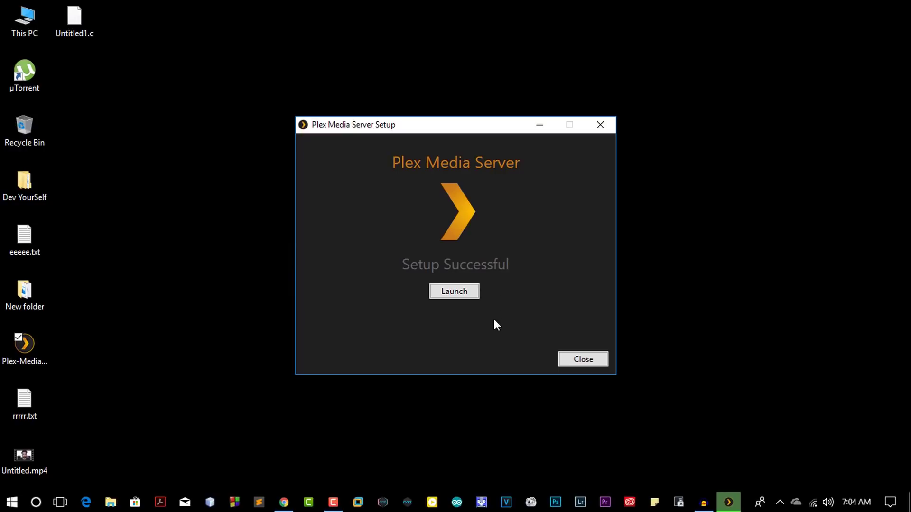
{"action": "left_click", "coordinate": [456, 293]}
- Find Plex Media Server's tray icon among hidden icons and bring up its quick-actions menu
{"action": "left_click", "coordinate": [780, 502]}
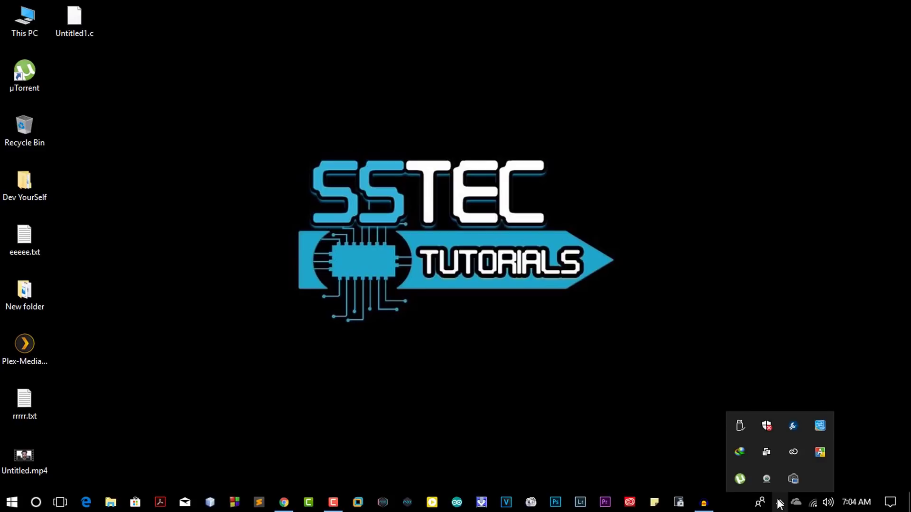
{"action": "left_click", "coordinate": [636, 419]}
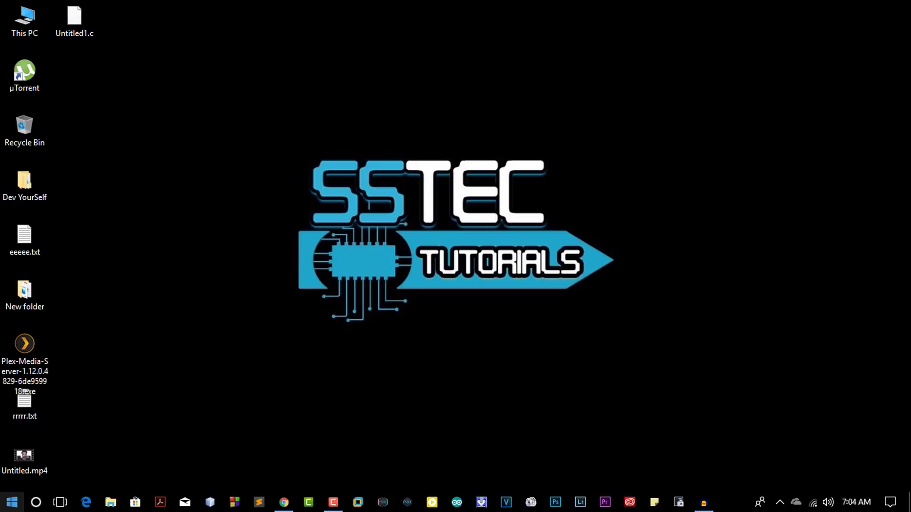
{"action": "left_click", "coordinate": [13, 503]}
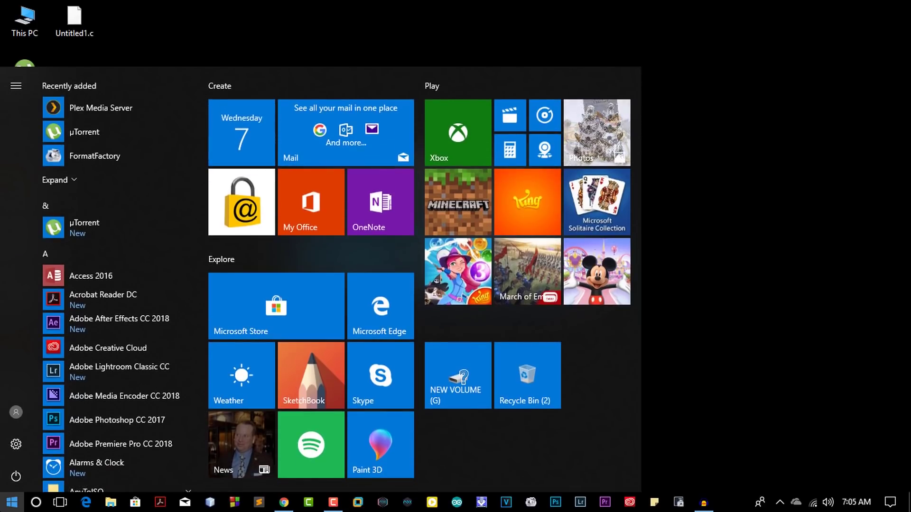
{"action": "type", "text": "plex"}
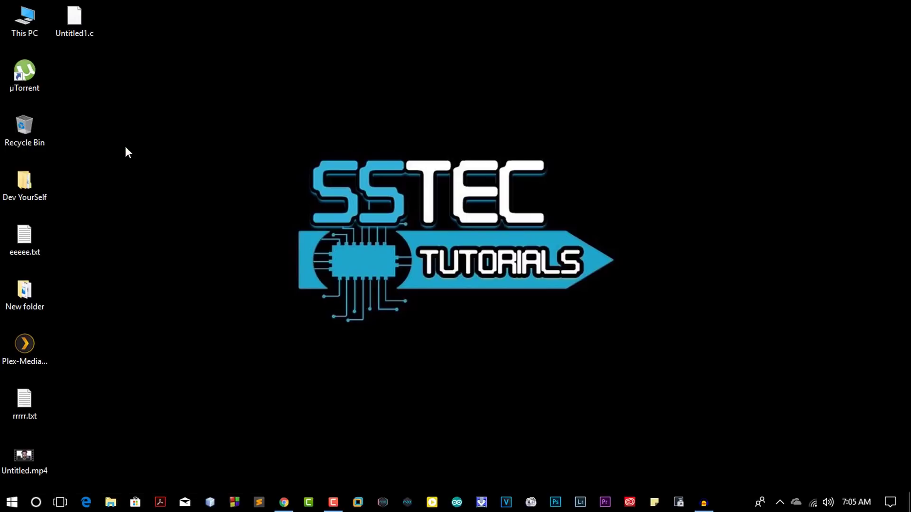
{"action": "left_click", "coordinate": [781, 503]}
{"action": "right_click", "coordinate": [820, 476]}
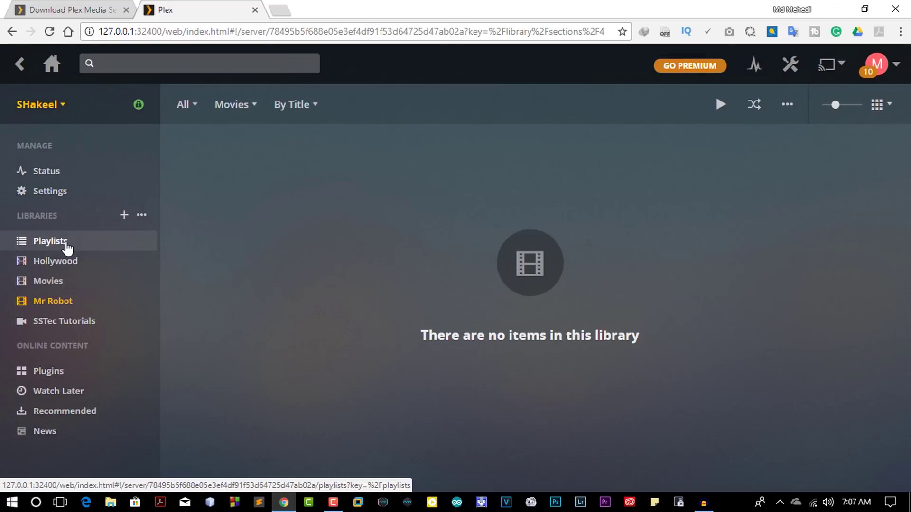
- Add a Movies-type library, name it New Movies and move on to folder selection
{"action": "left_click", "coordinate": [124, 216]}
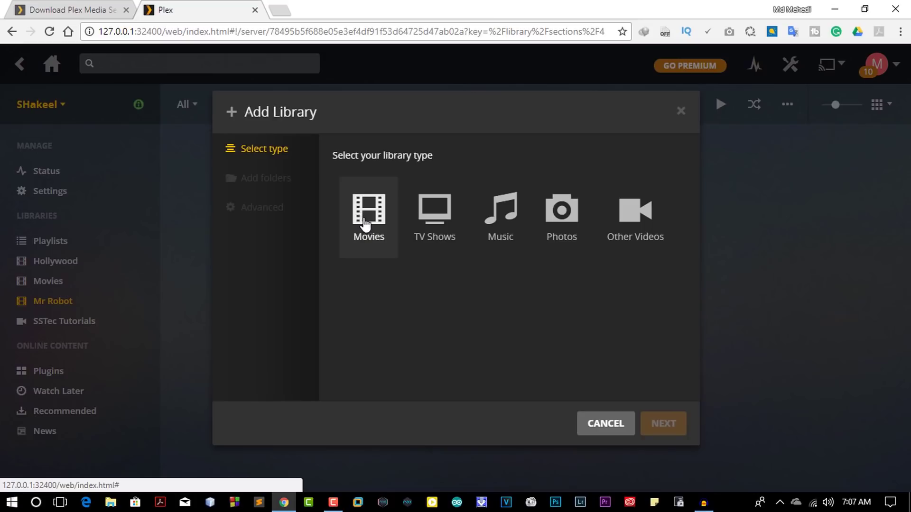
{"action": "left_click", "coordinate": [365, 224]}
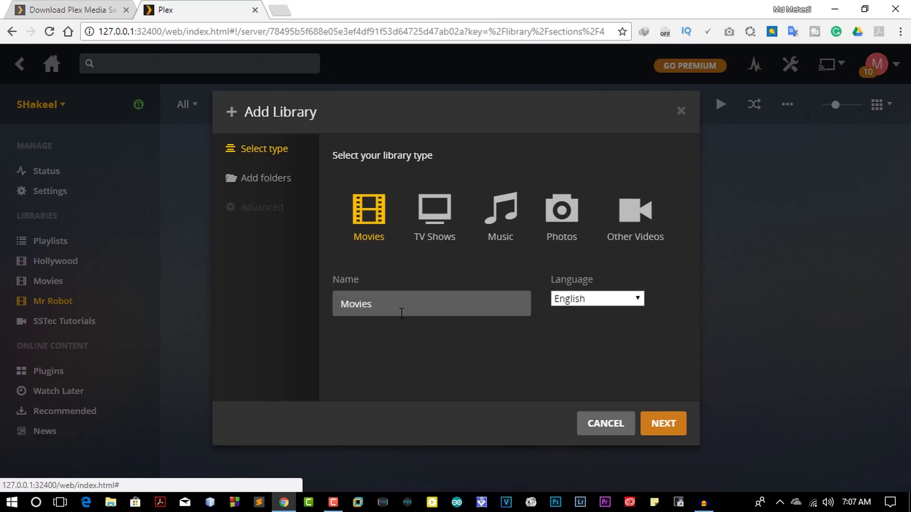
{"action": "left_click", "coordinate": [419, 305]}
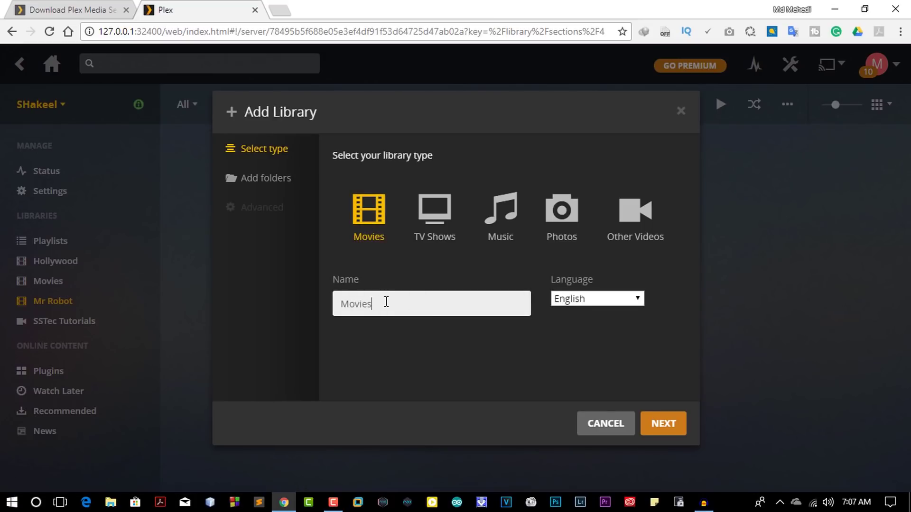
{"action": "left_click", "coordinate": [404, 327]}
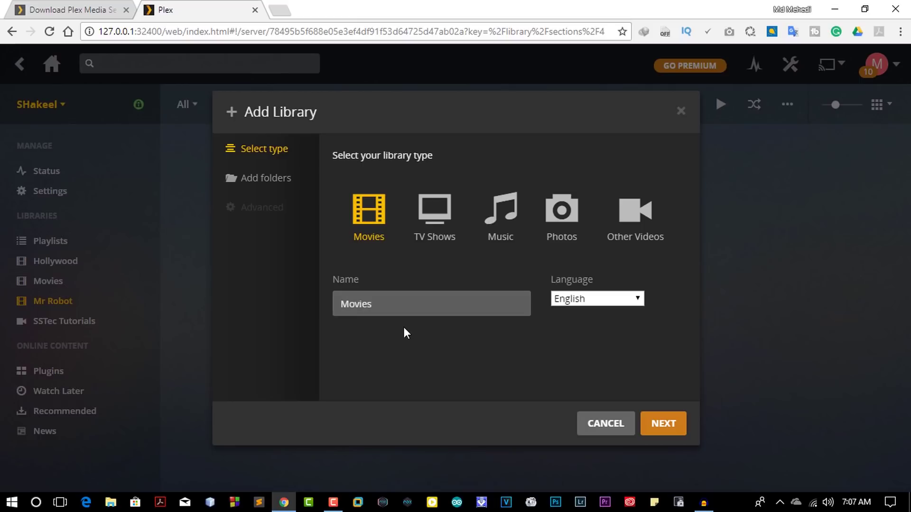
{"action": "left_click", "coordinate": [390, 297]}
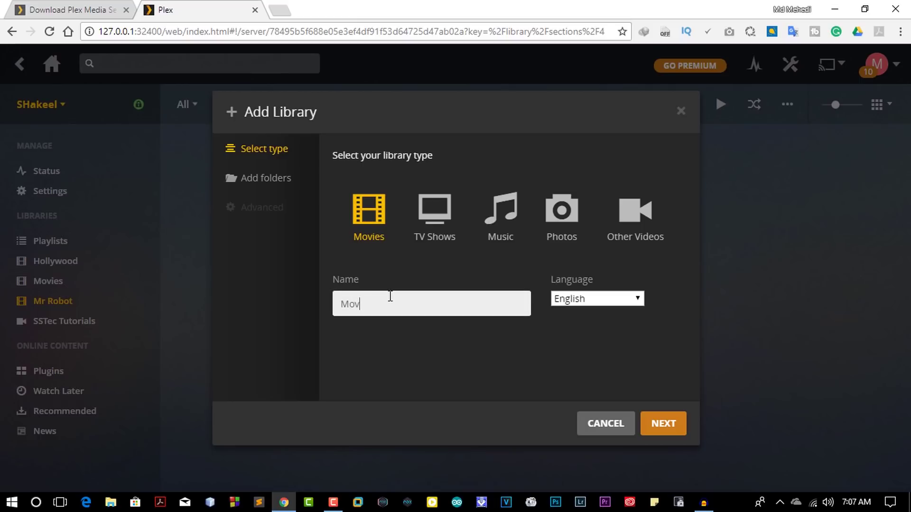
{"action": "type", "text": "New"}
{"action": "left_click", "coordinate": [658, 427]}
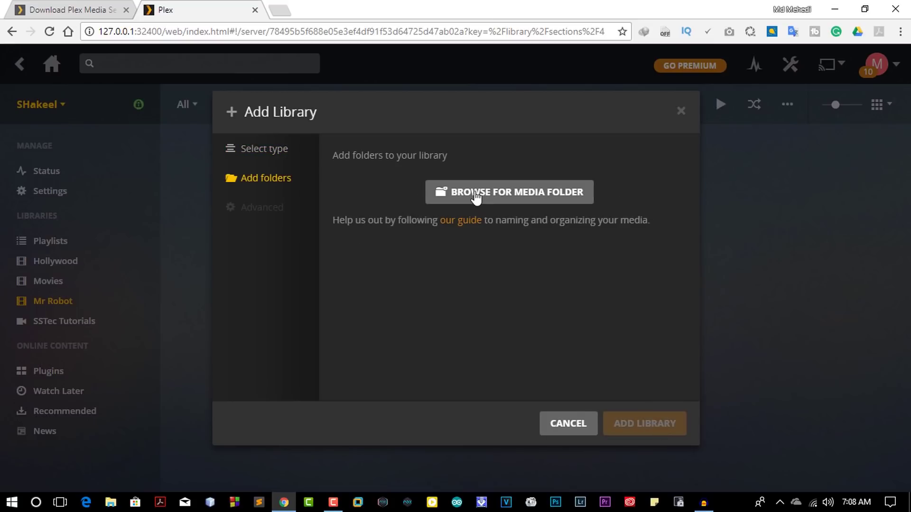
- Browse to F:\Movies as the library folder and create the New Movies library
{"action": "left_click", "coordinate": [530, 198]}
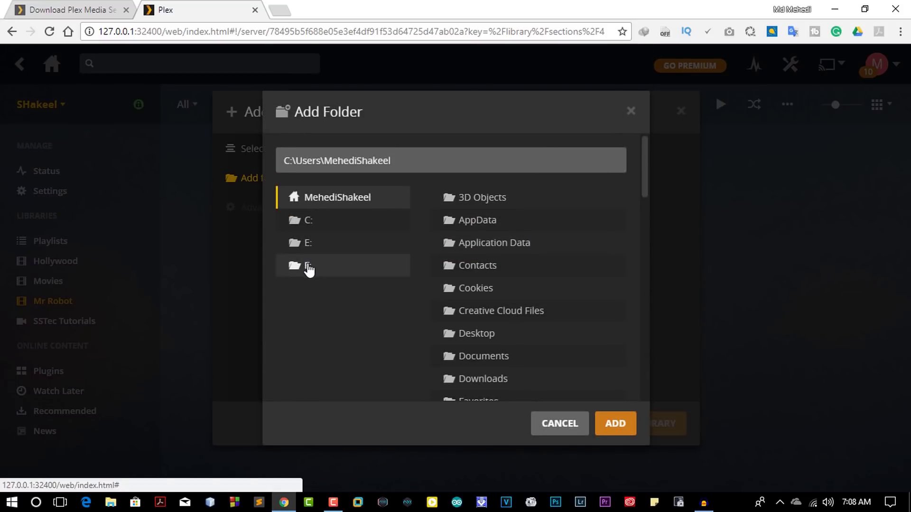
{"action": "left_click", "coordinate": [308, 266]}
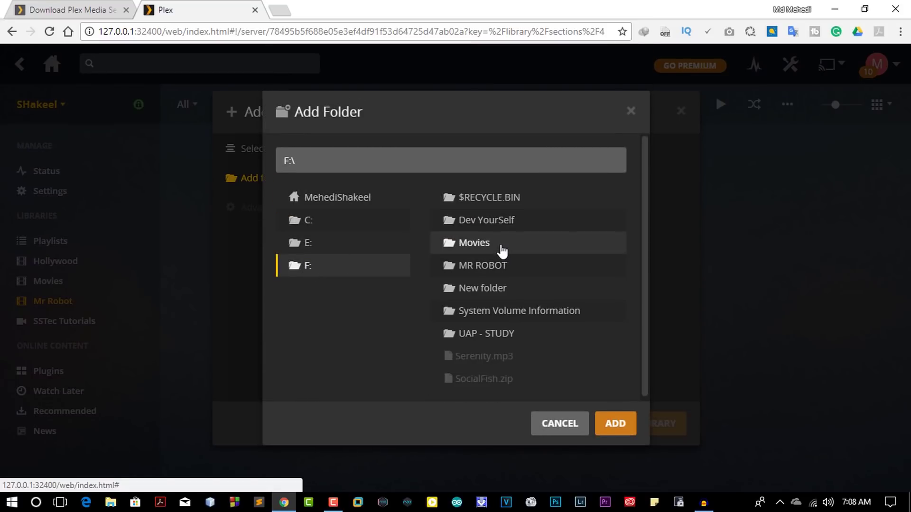
{"action": "left_click", "coordinate": [502, 246]}
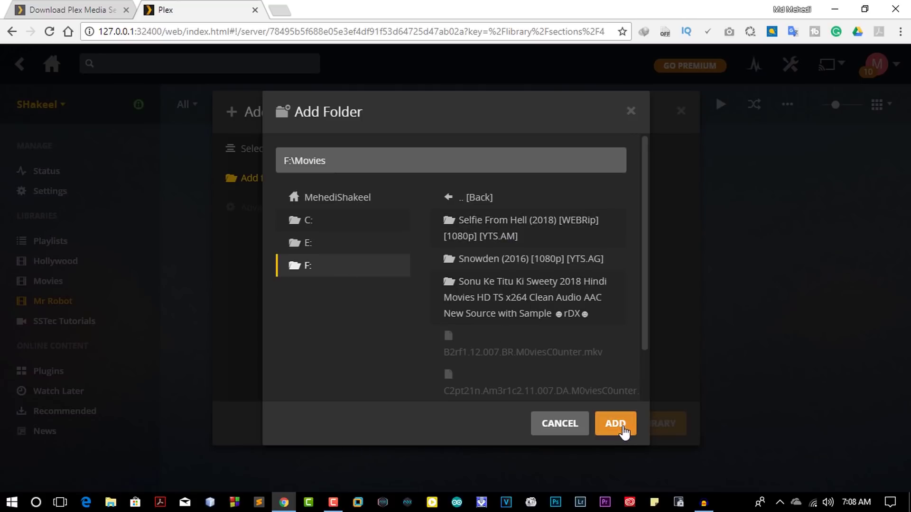
{"action": "left_click", "coordinate": [621, 424]}
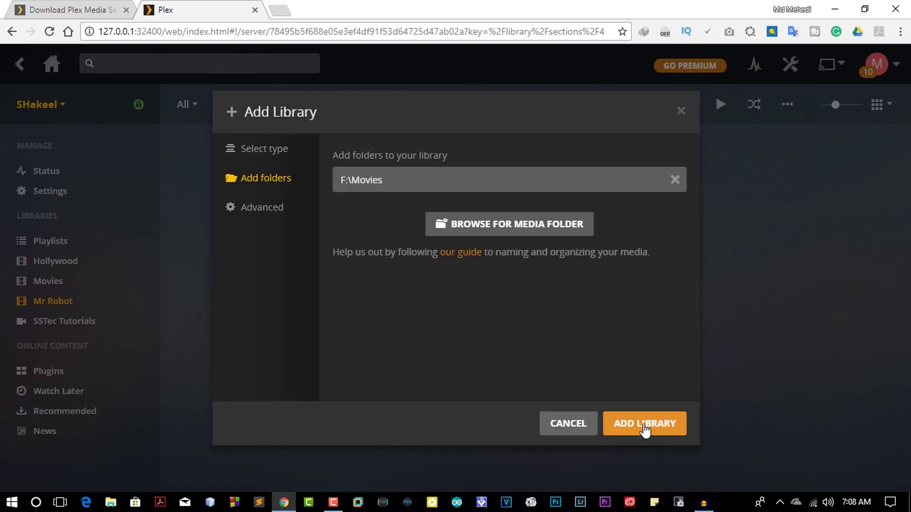
{"action": "left_click", "coordinate": [643, 428]}
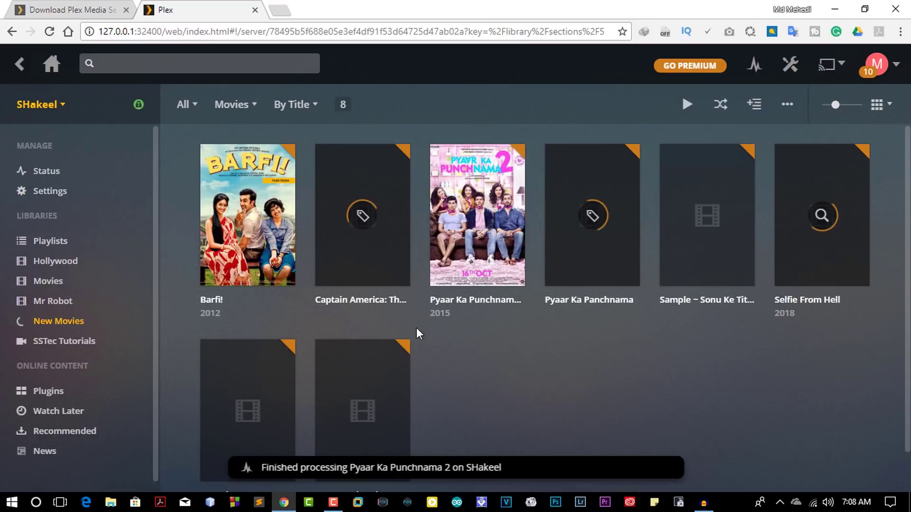
- View Barfi!'s details page, then go back to the New Movies poster grid
{"action": "mouse_move", "coordinate": [248, 215]}
{"action": "left_click", "coordinate": [276, 232]}
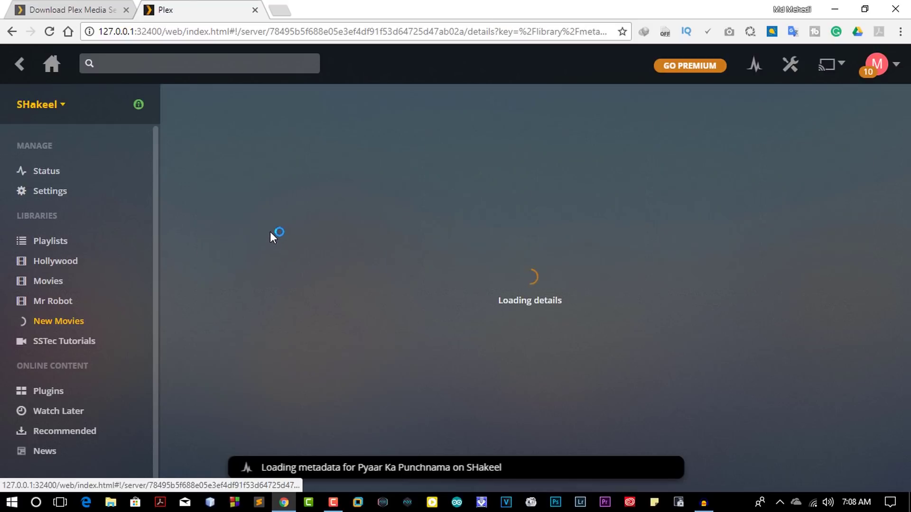
{"action": "scroll", "coordinate": [573, 341], "scroll_direction": "down", "scroll_amount": 5}
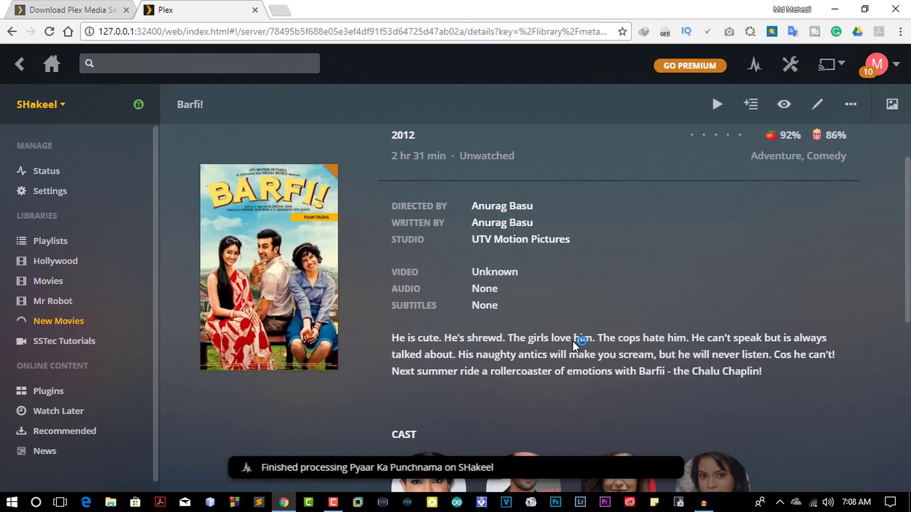
{"action": "scroll", "coordinate": [573, 341], "scroll_direction": "up", "scroll_amount": 3}
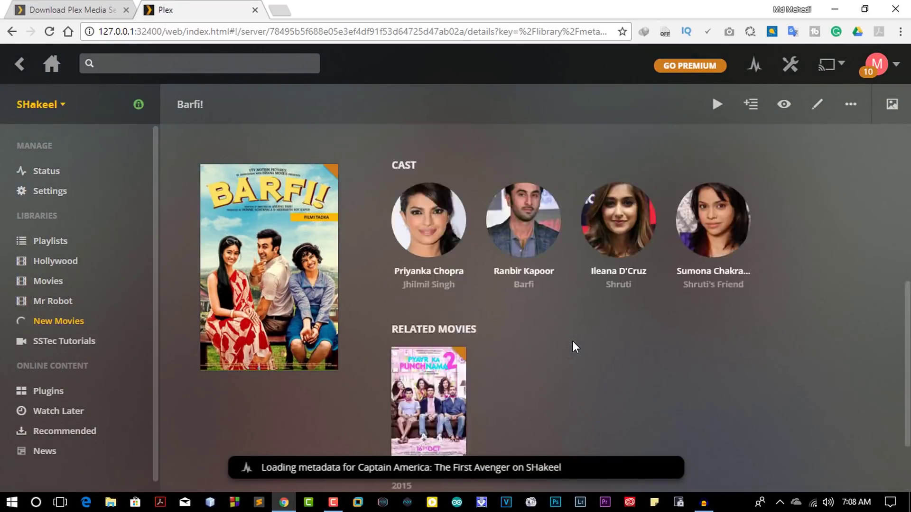
{"action": "scroll", "coordinate": [573, 345], "scroll_direction": "up", "scroll_amount": 2}
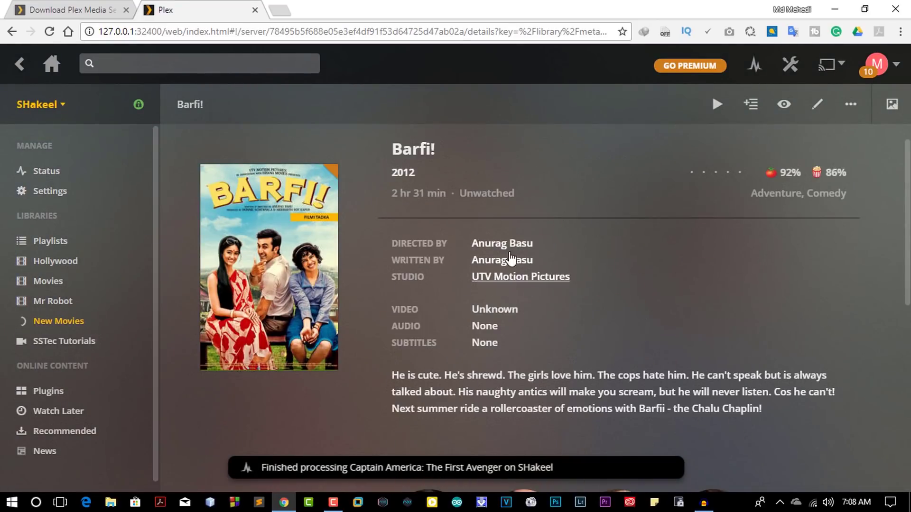
{"action": "scroll", "coordinate": [600, 345], "scroll_direction": "up", "scroll_amount": 1}
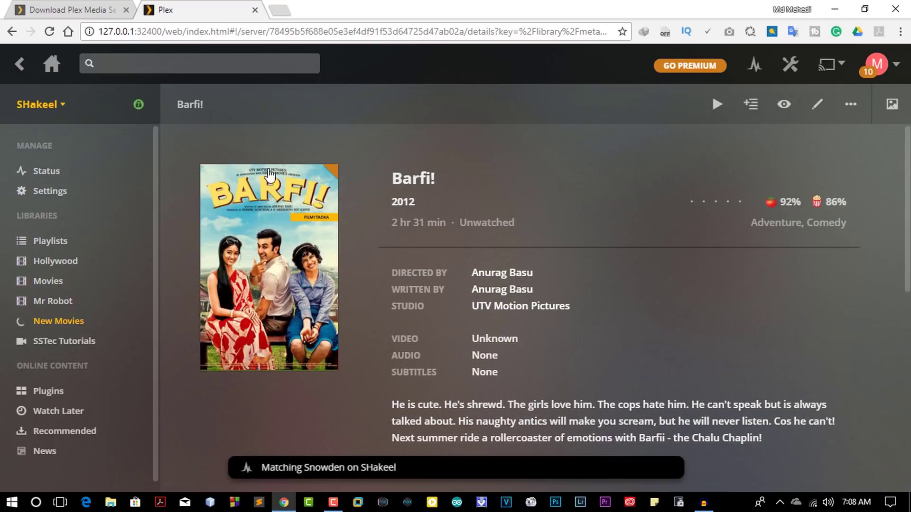
{"action": "left_click", "coordinate": [11, 32]}
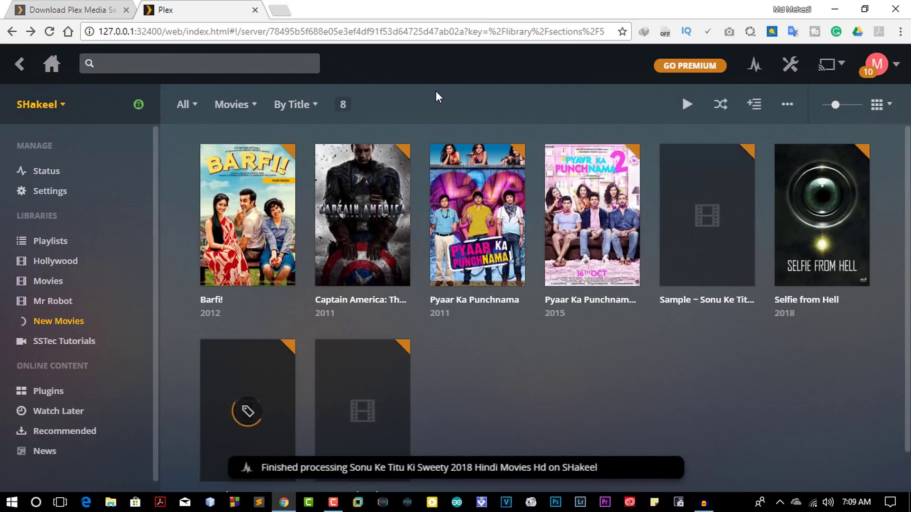
{"action": "left_click", "coordinate": [243, 32]}
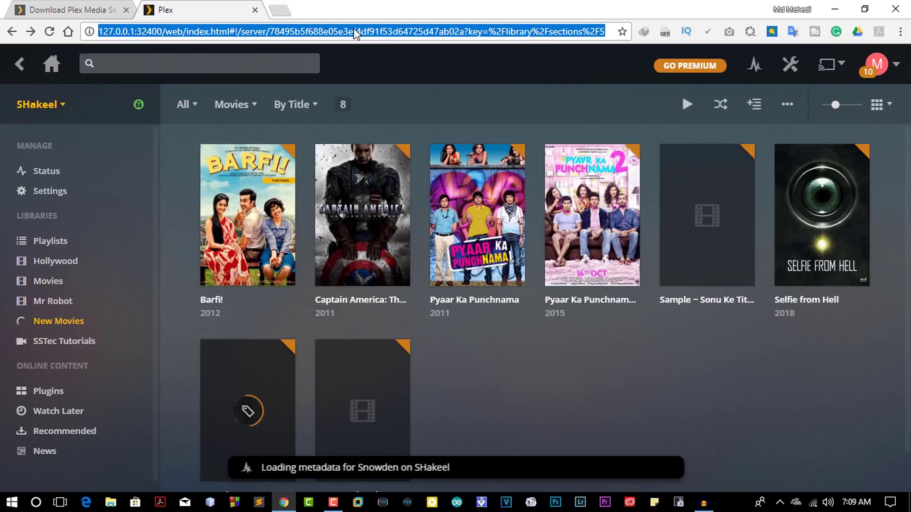
{"action": "left_click", "coordinate": [423, 99]}
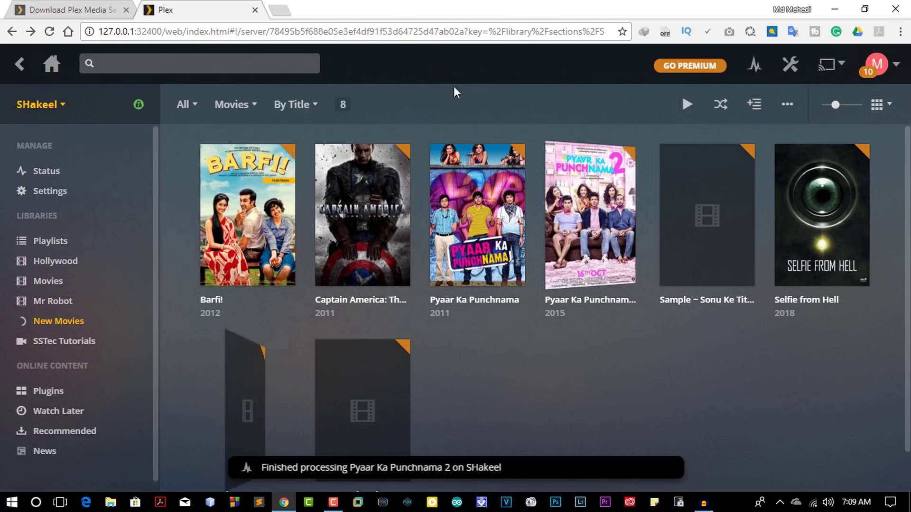